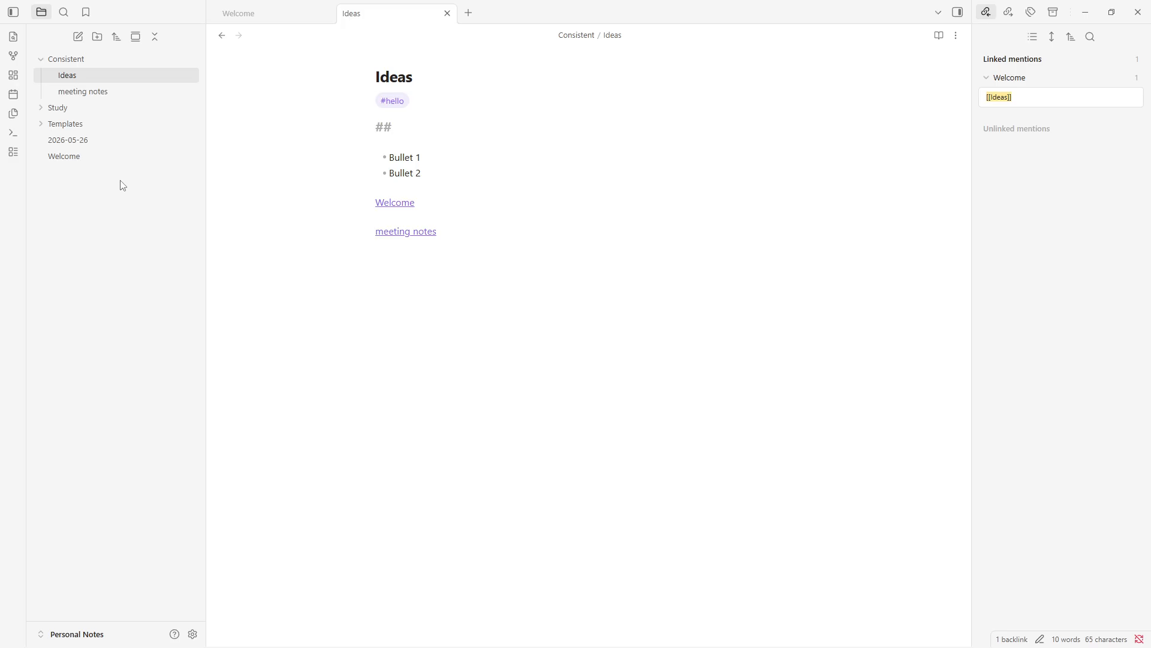
Delete the Templates folder together with its files from the vault
right_click(102, 124)
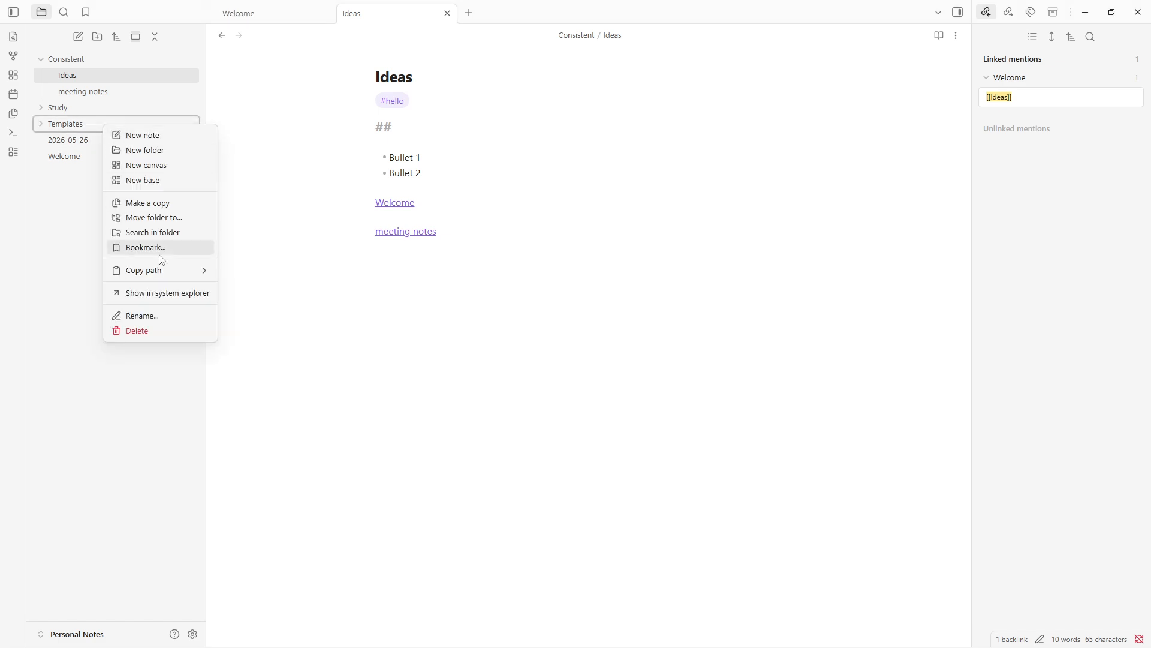
click(150, 329)
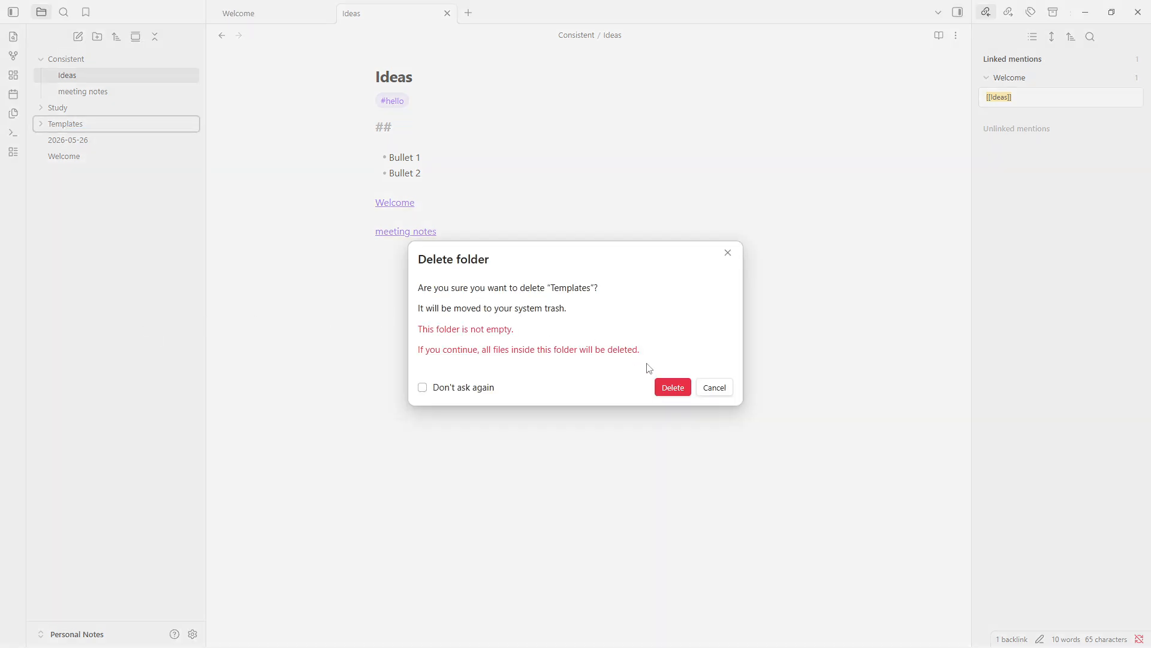
click(674, 386)
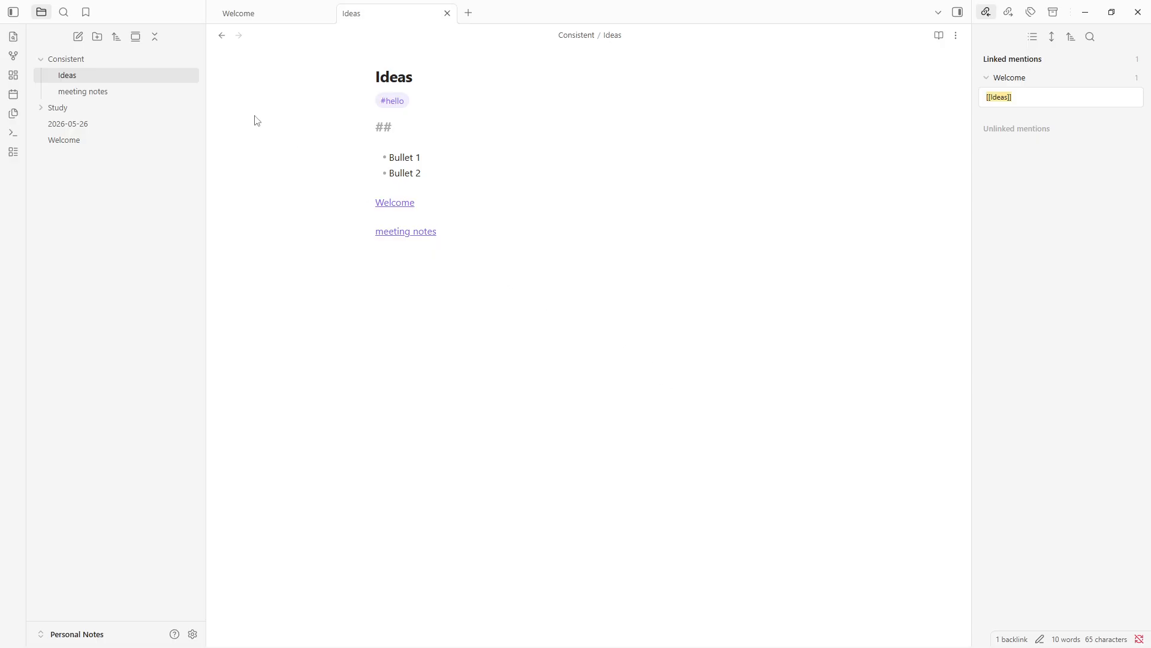
Create a new folder named Template at the vault's root
click(97, 37)
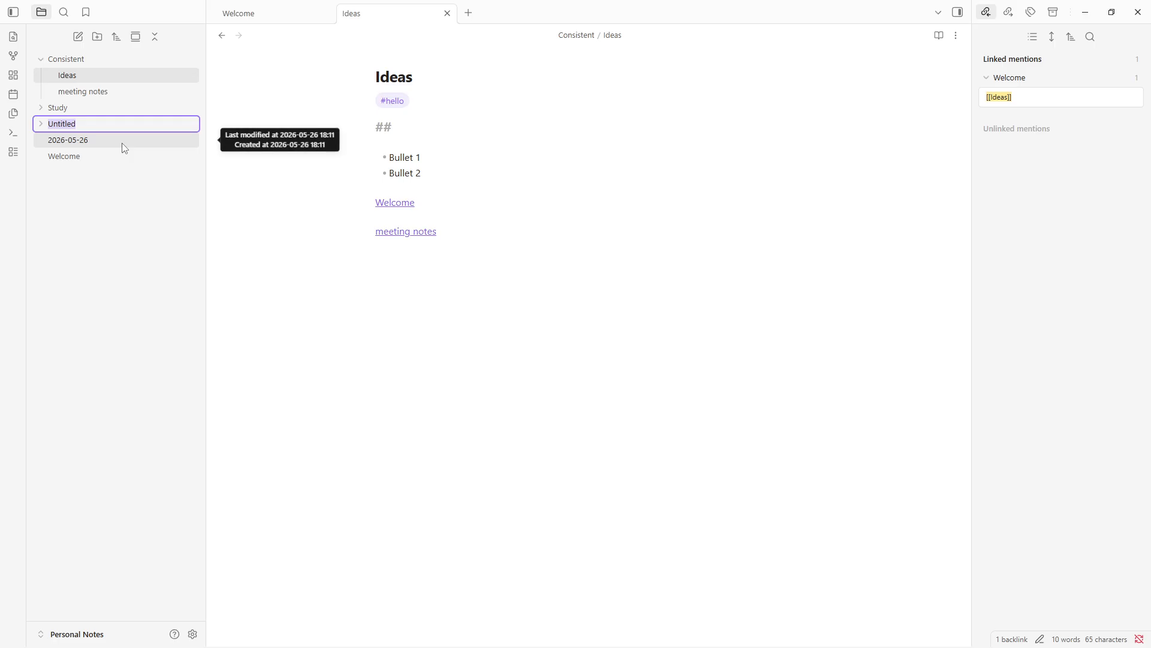
text(T)
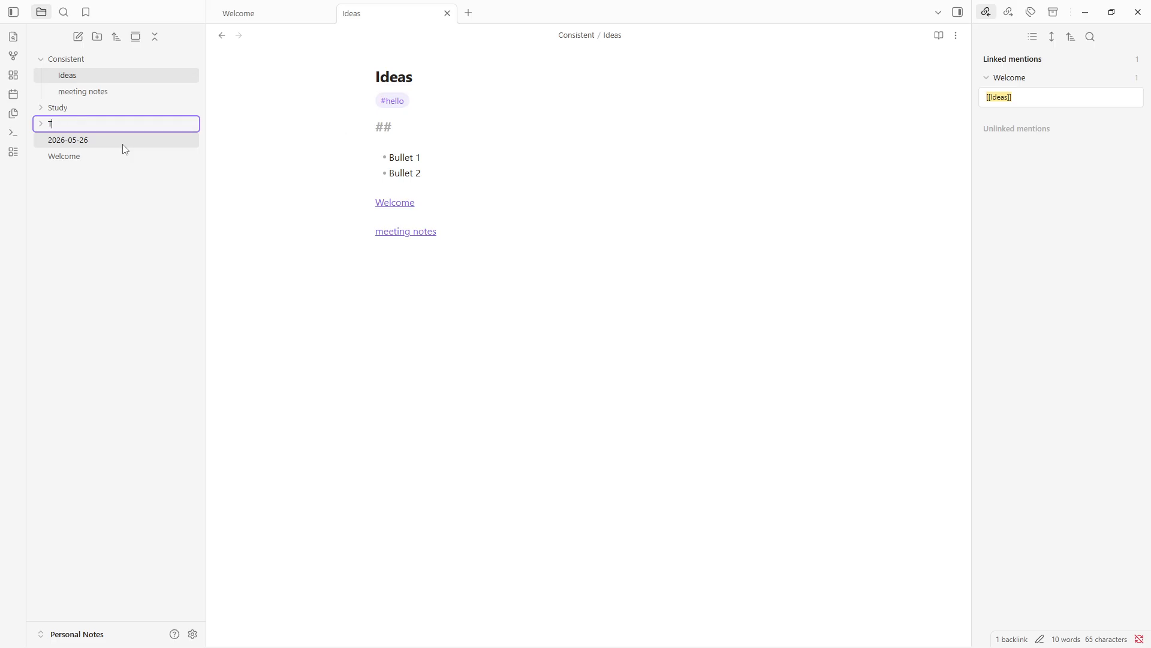
text(emplate)
key(Return)
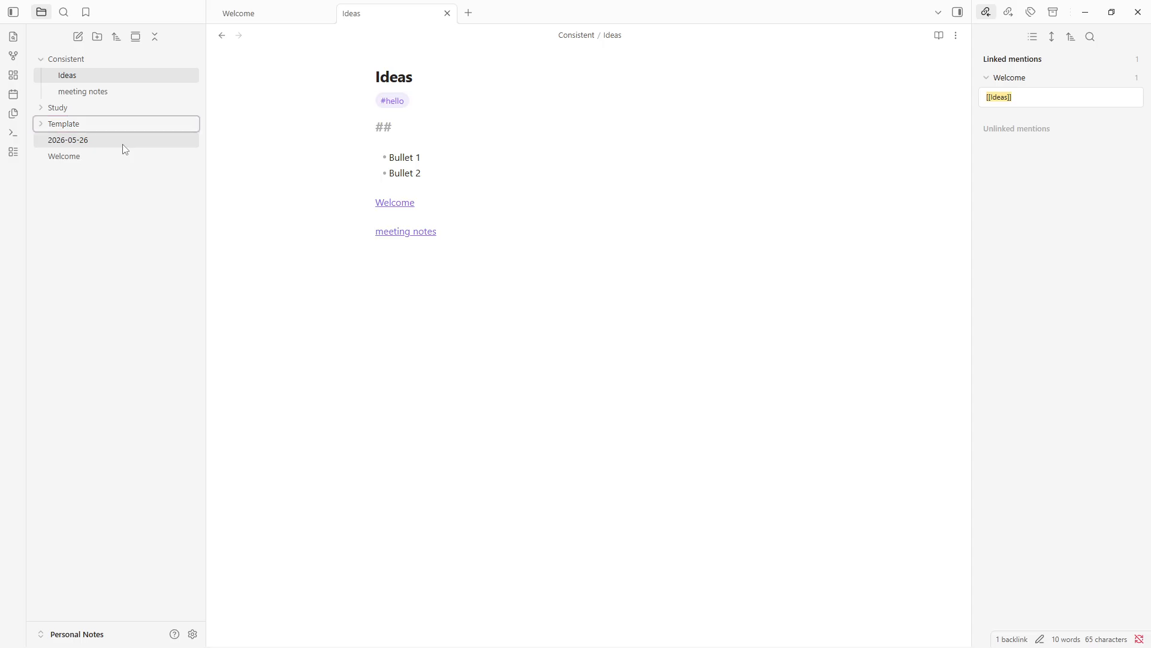
Try to move the Template folder higher in the file list, then collapse the Consistent folder and expand Template
drag(110, 128, 56, 120)
click(45, 61)
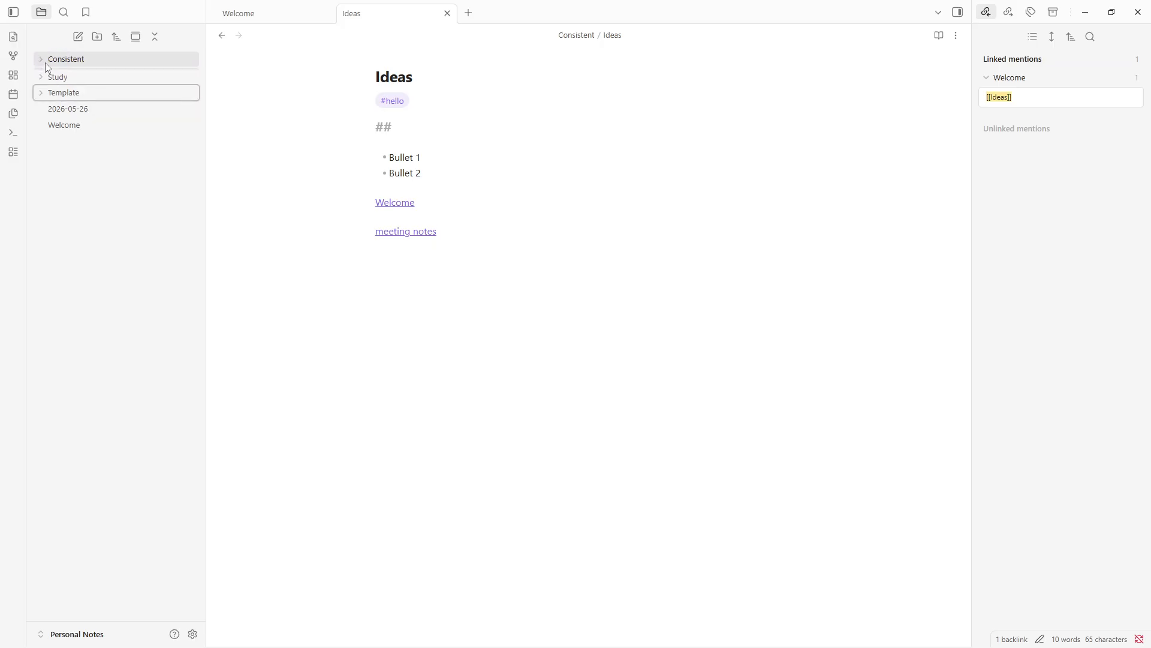
drag(62, 93, 61, 48)
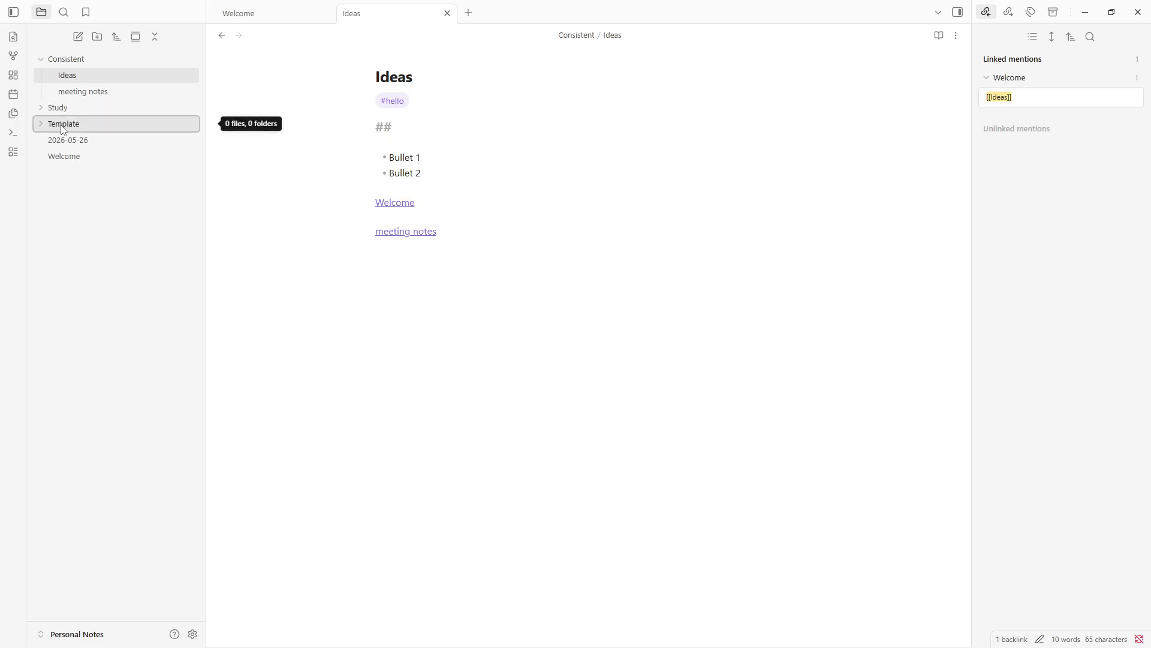
mouse_move(62, 123)
mouse_down()
mouse_move(71, 161)
mouse_move(58, 161)
mouse_move(80, 116)
mouse_move(60, 124)
mouse_up()
click(42, 59)
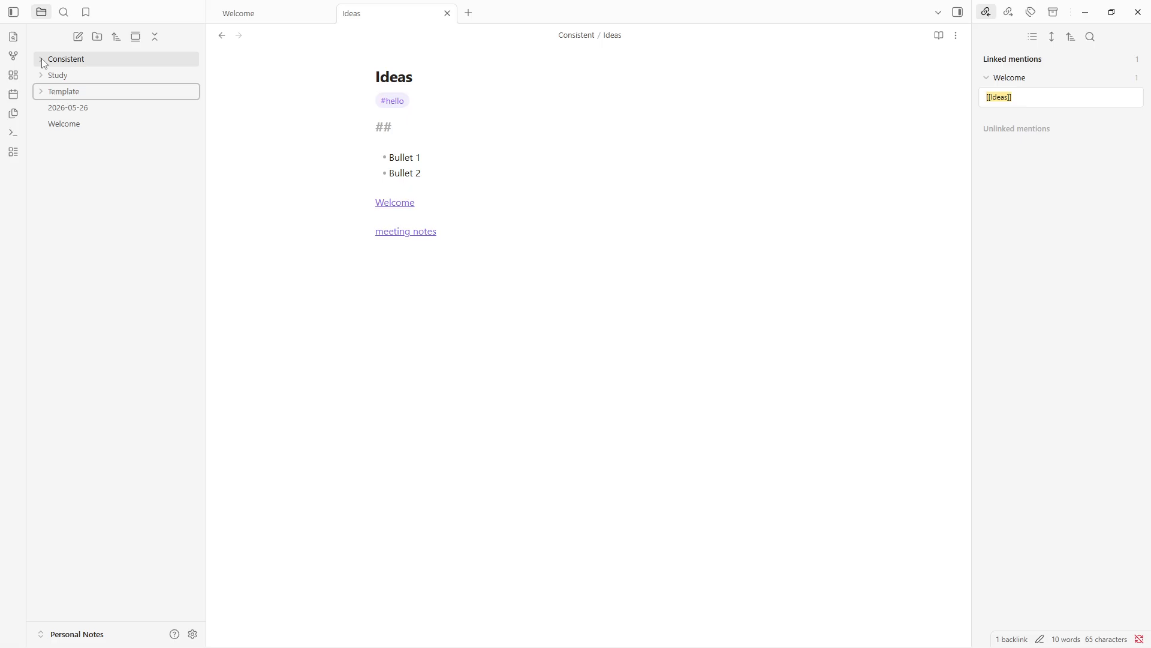
click(84, 86)
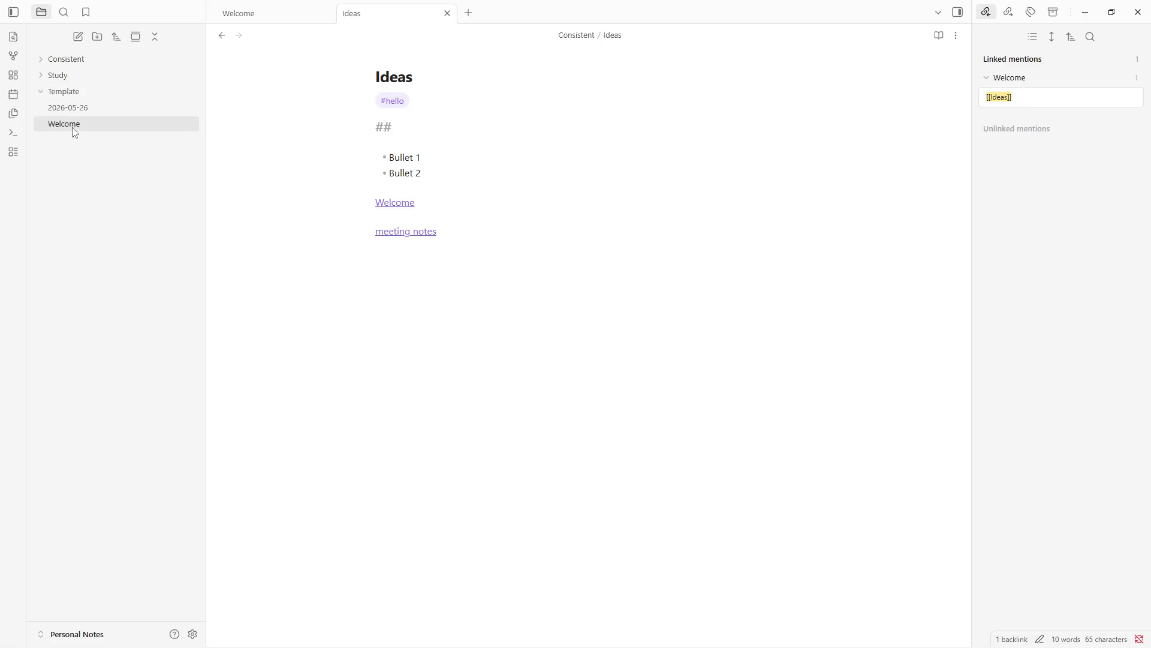
Switch the Templates core plugin off and back on in the vault settings
click(193, 634)
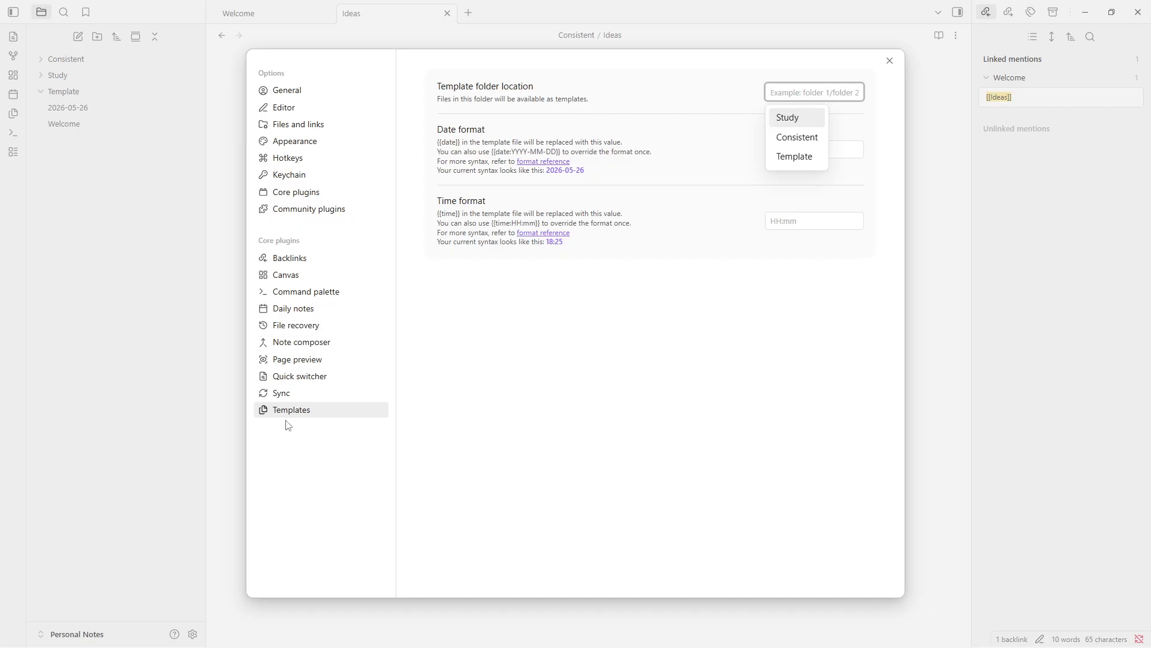
click(303, 194)
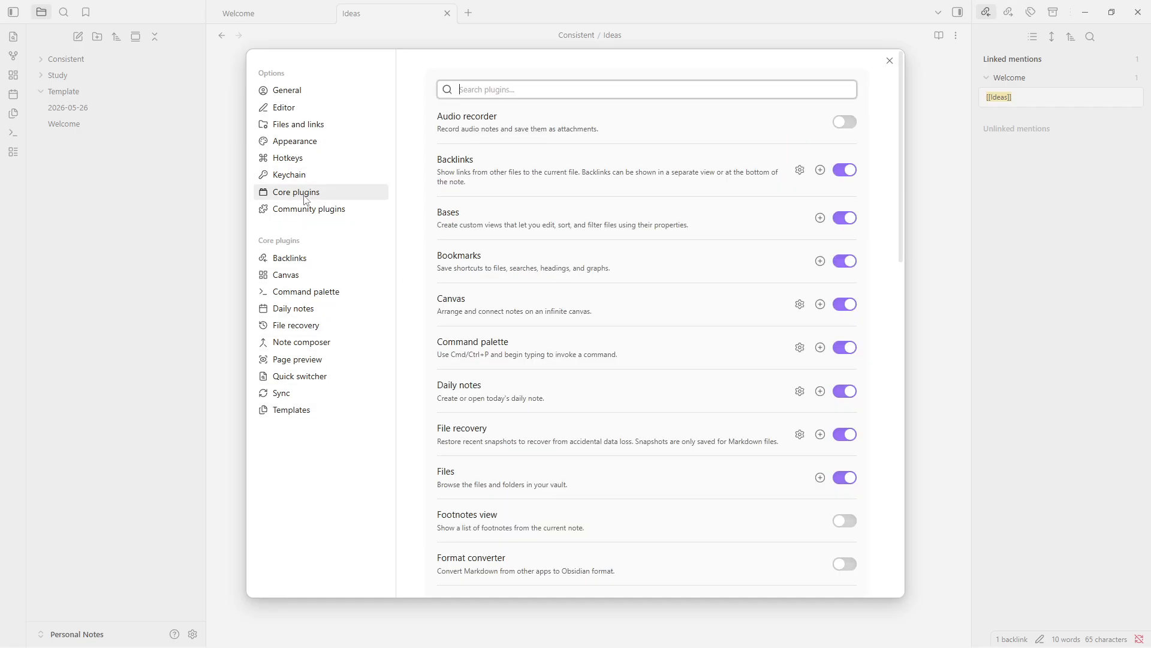
scroll(596, 326, down, 10)
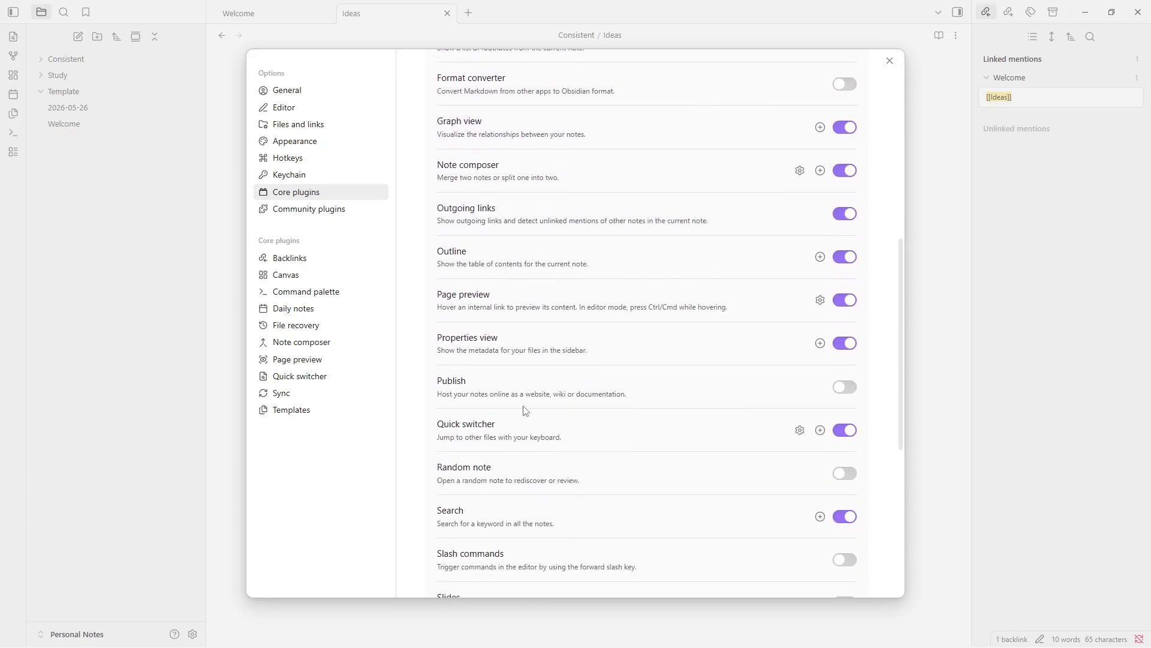
scroll(515, 410, down, 4)
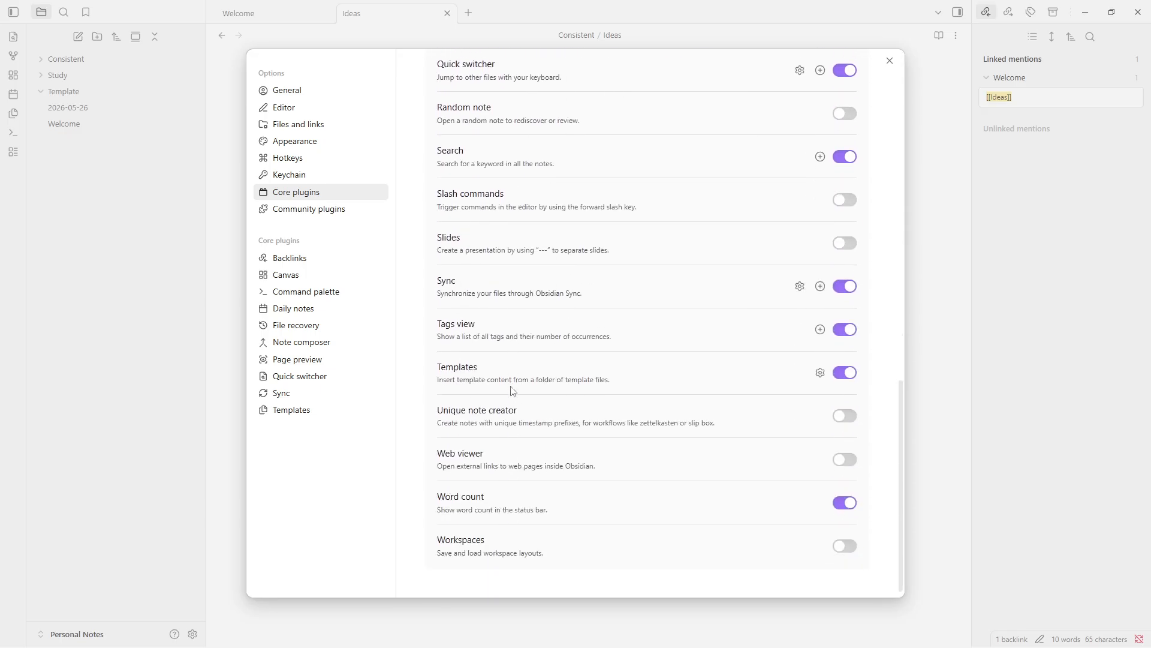
click(844, 375)
click(844, 375)
Set the template folder location to Template in the Templates plugin settings
click(347, 416)
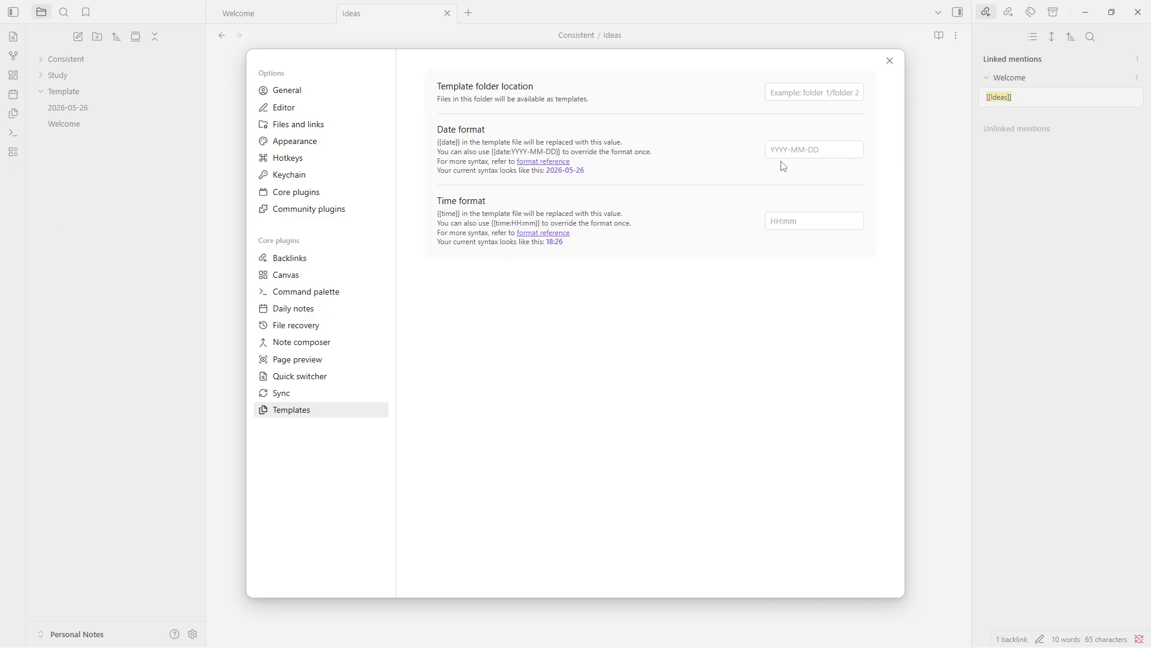
click(799, 92)
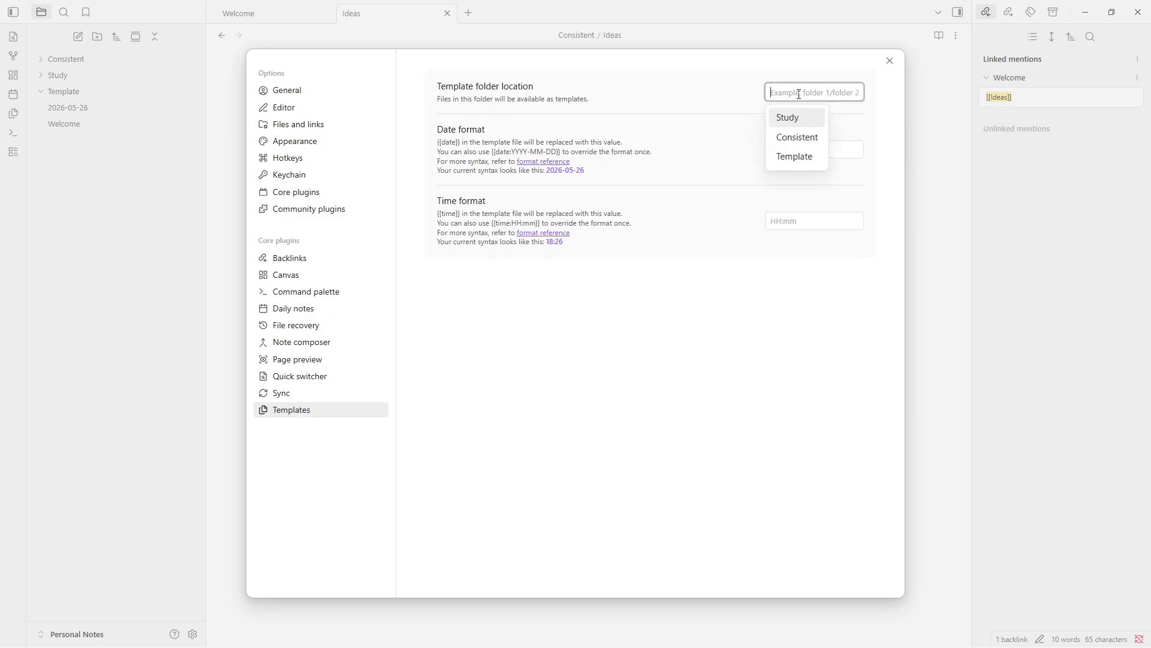
click(795, 157)
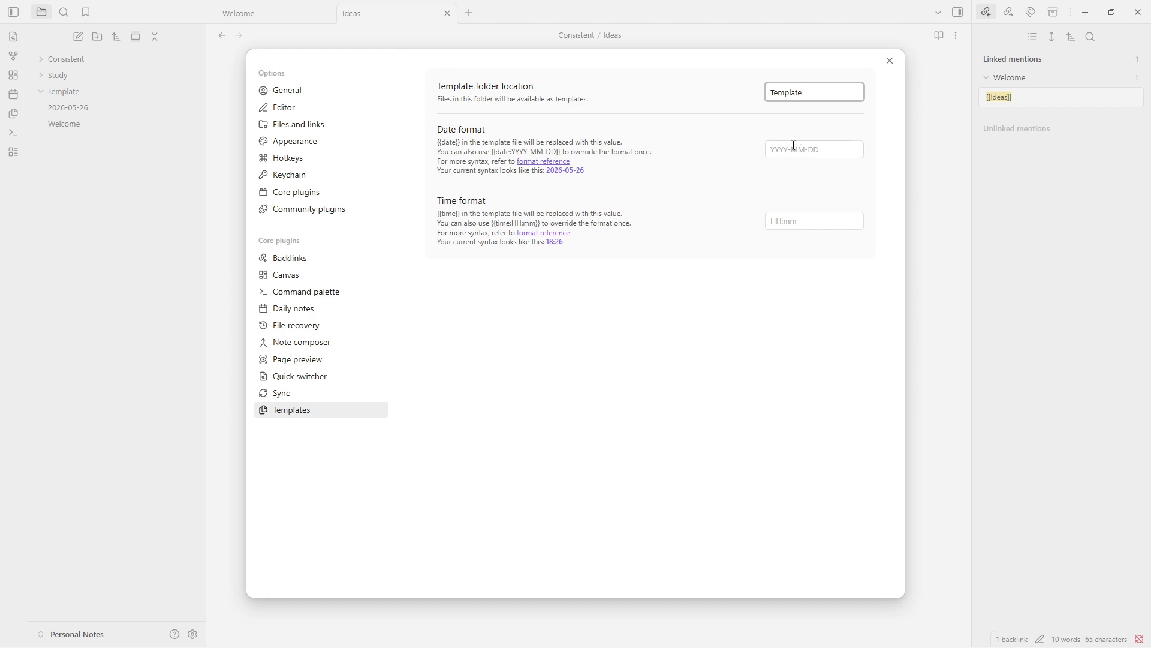
Set the templates' date format to YYYY-MM-DD and close the settings
click(787, 148)
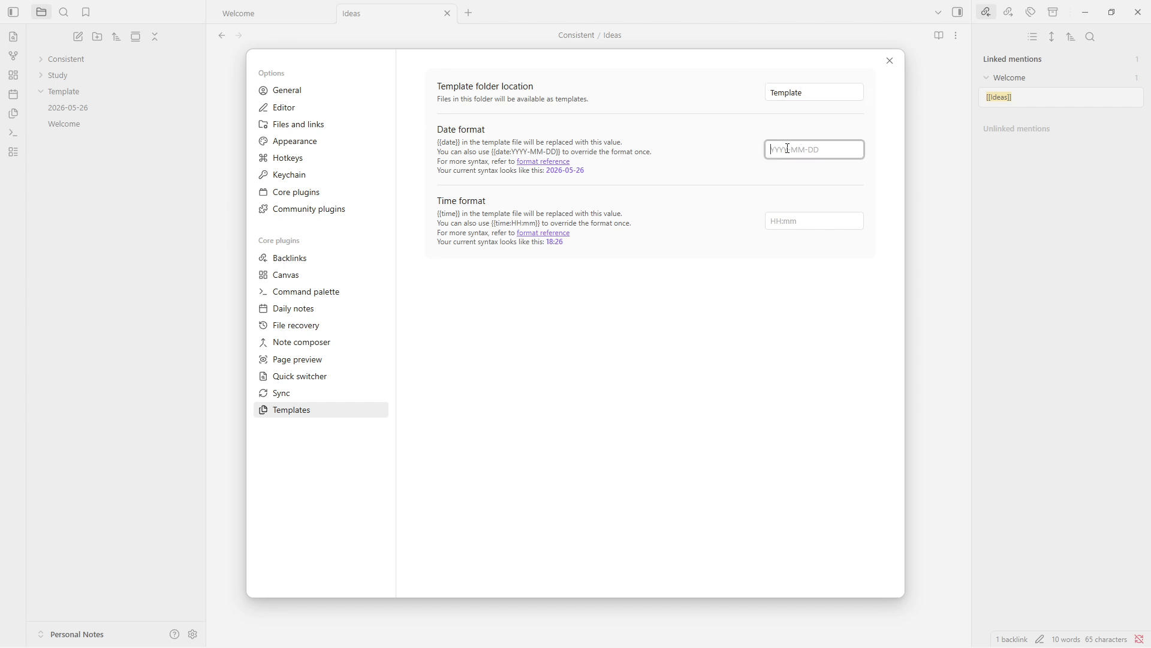
click(568, 174)
click(794, 147)
text(yyyy-mm-dd)
click(754, 375)
triple_click(828, 145)
key(BackSpace)
text(YYYY-MM-DD)
click(712, 382)
click(890, 61)
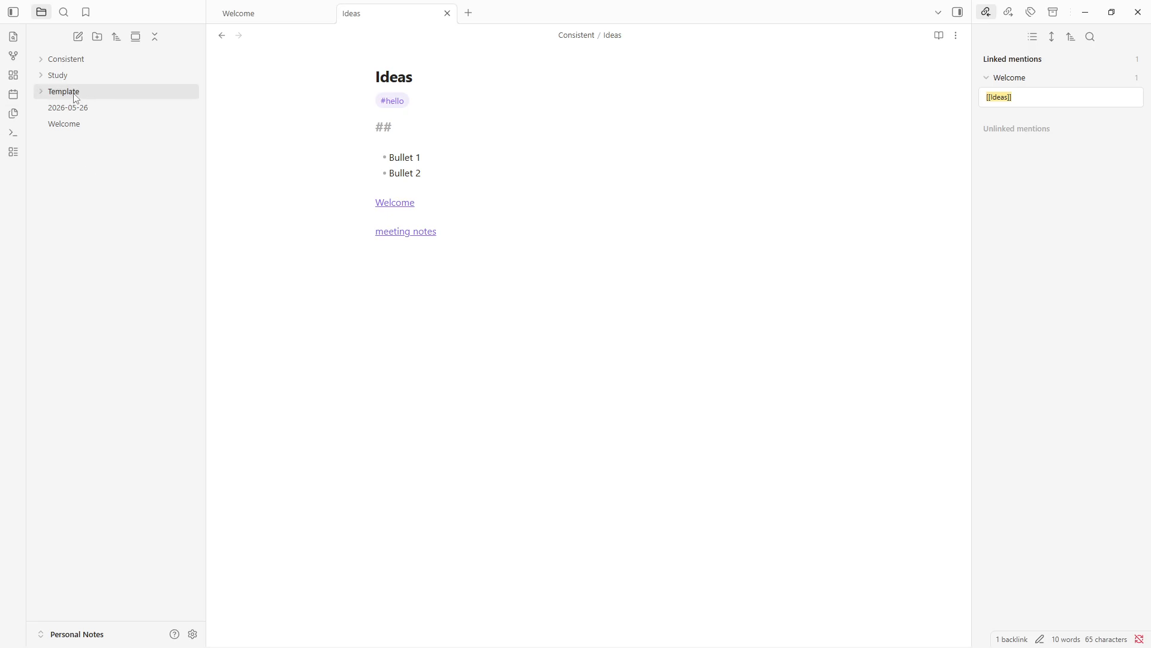
Create a new note titled "Daily Note Template"
click(78, 37)
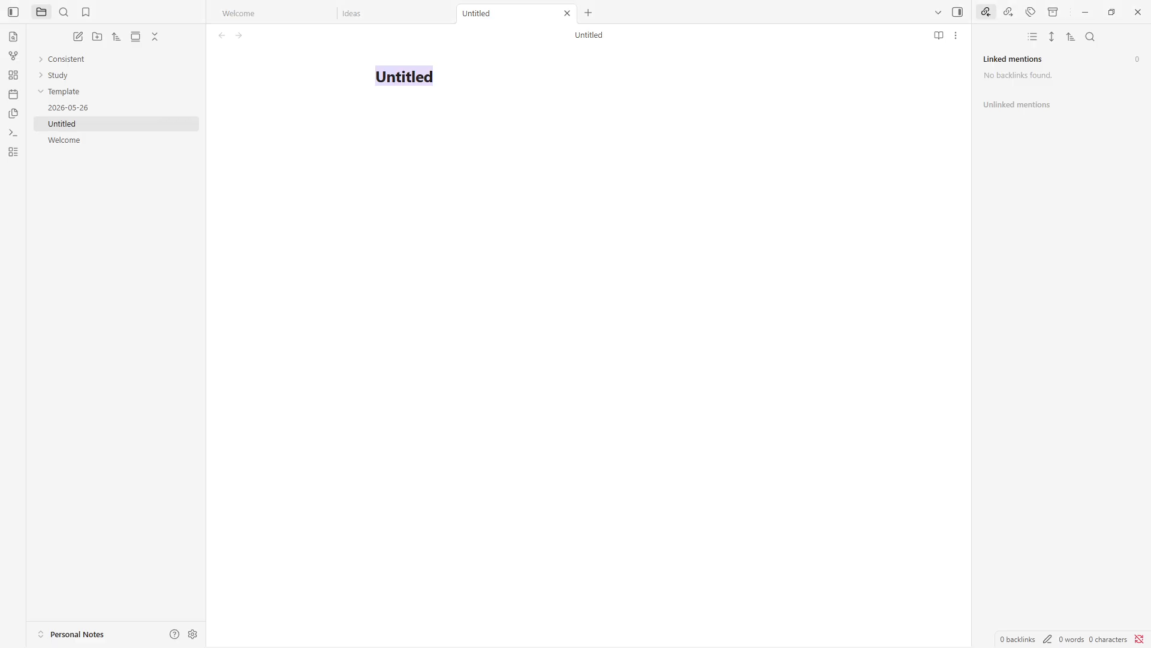
click(486, 73)
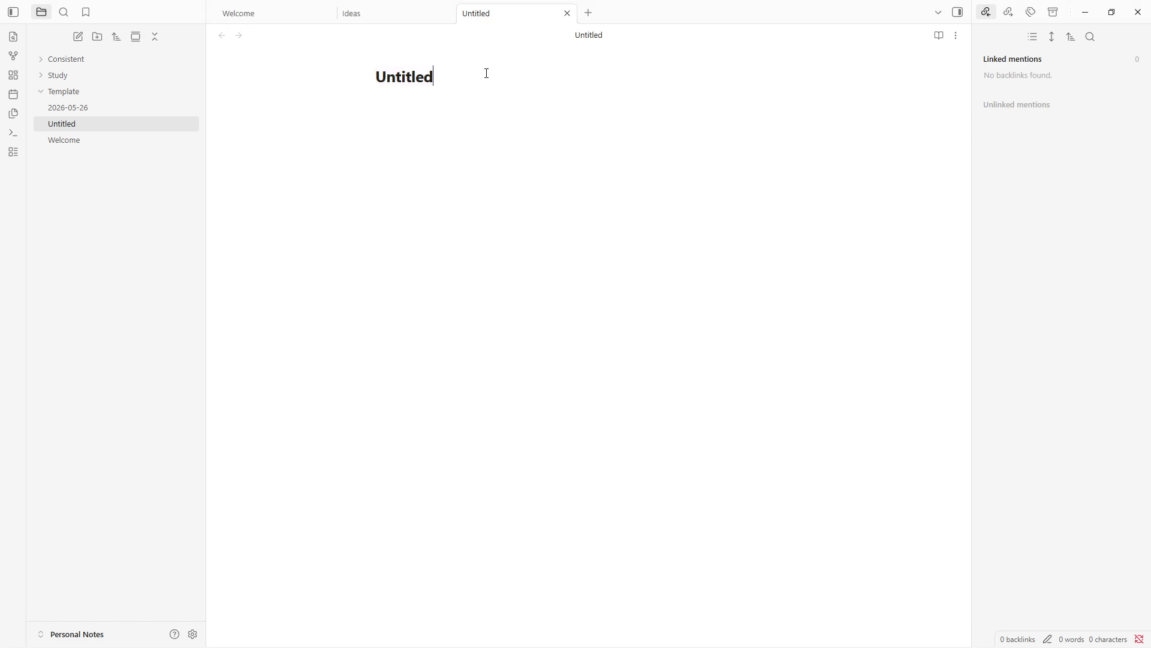
key(ctrl+a)
text(Daily Note Template)
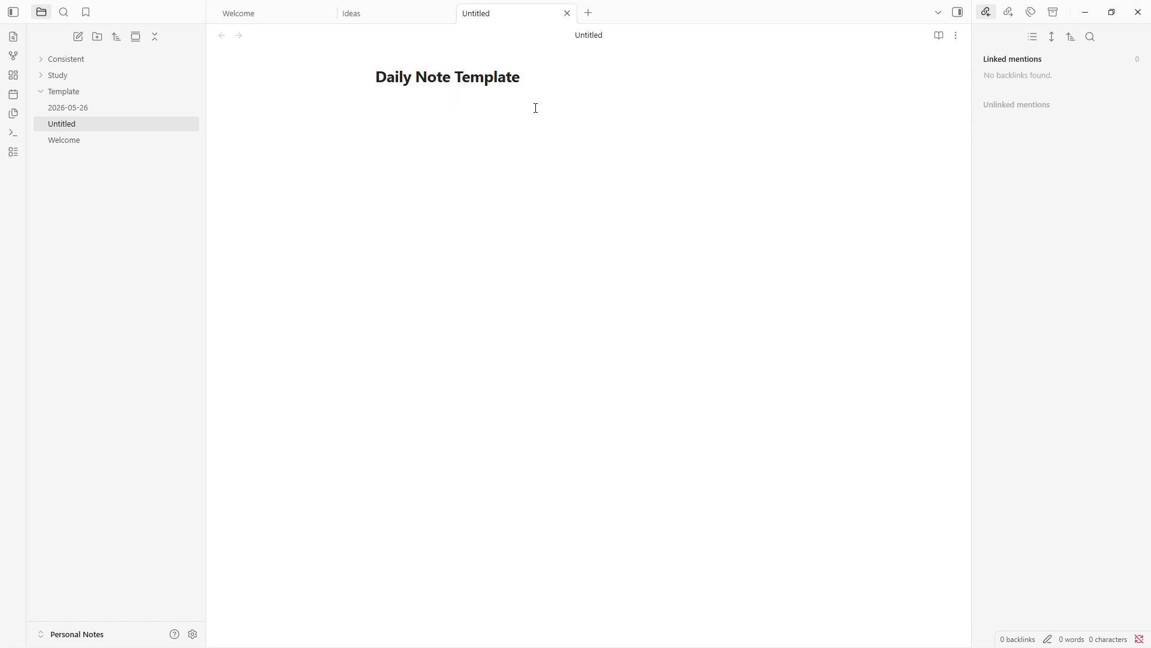
key(Return)
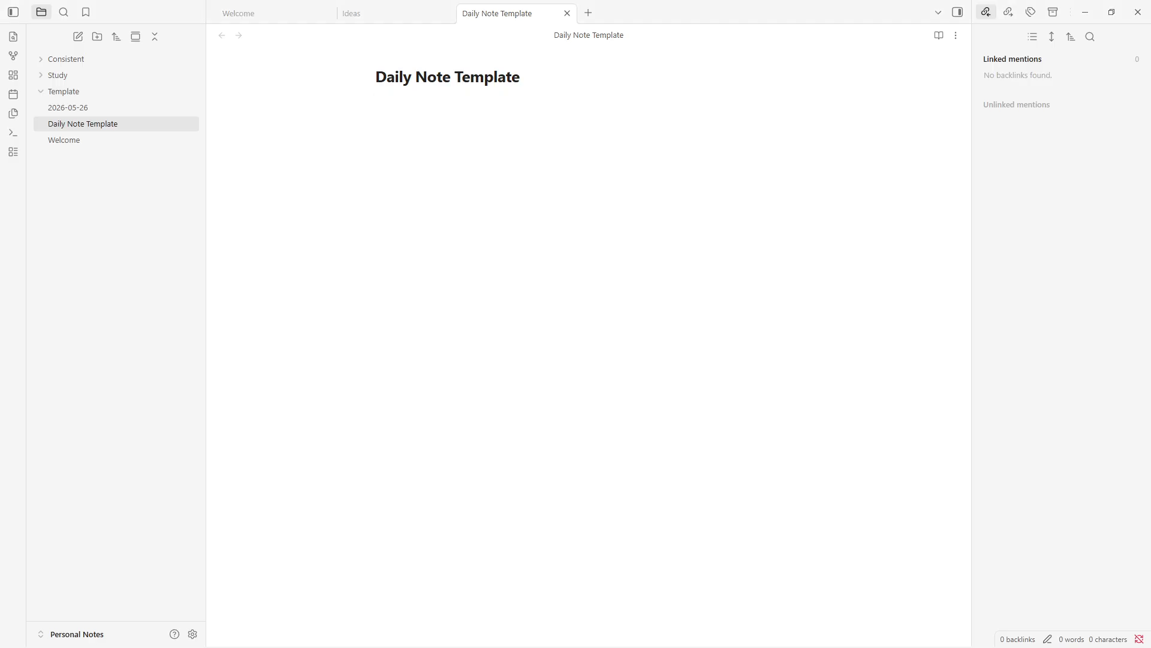
Add a {{date}} placeholder to the template note, followed by a bulleted list with task 1 and task 2
click(563, 109)
text({{date}})
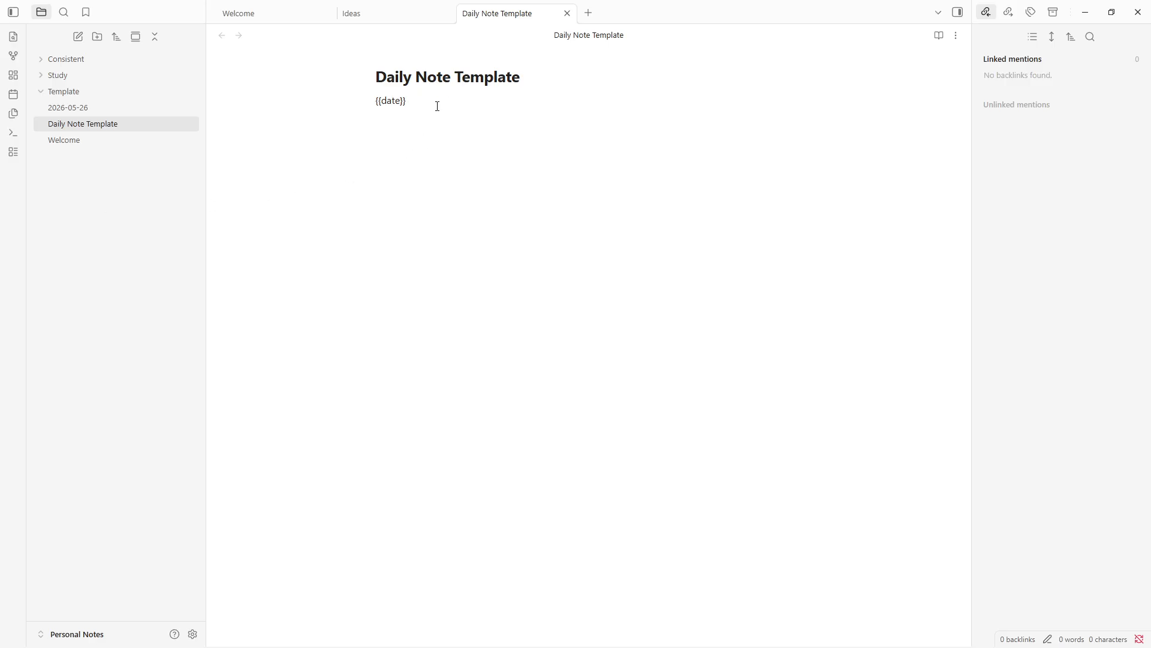
key(BackSpace)
text(})
key(Return)
text(- )
text(taskl)
key(BackSpace)
key(BackSpace)
text(1 task 2)
key(BackSpace)
Remove the {{date}} placeholder from the line above the task list, leaving that line empty
double_click(393, 102)
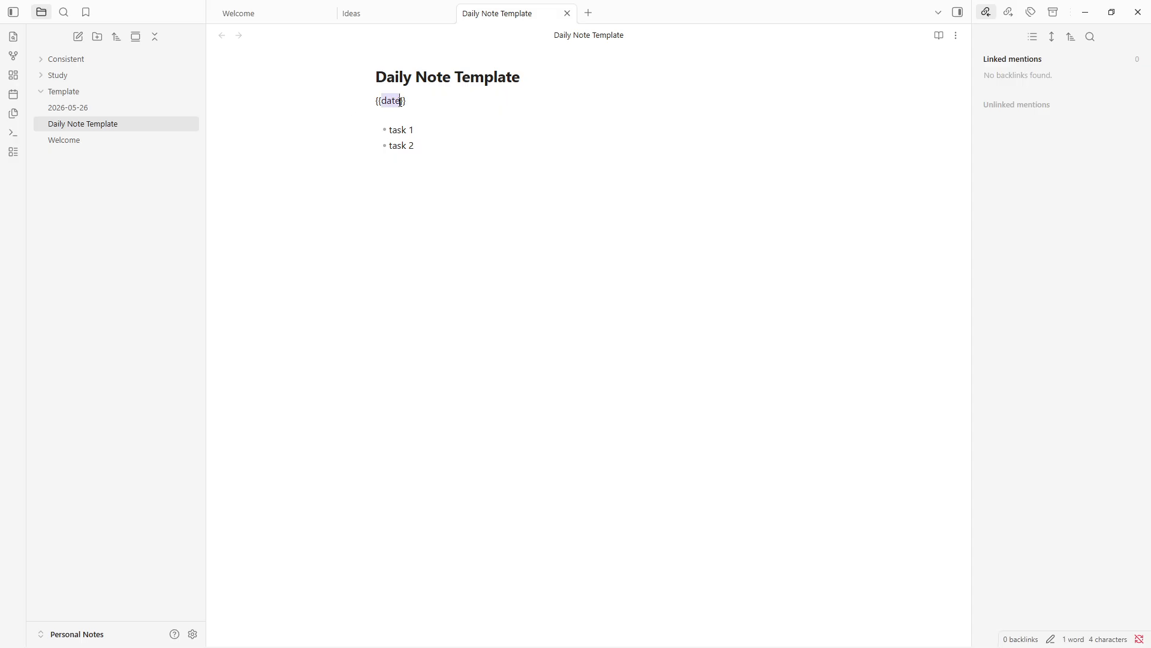
click(466, 102)
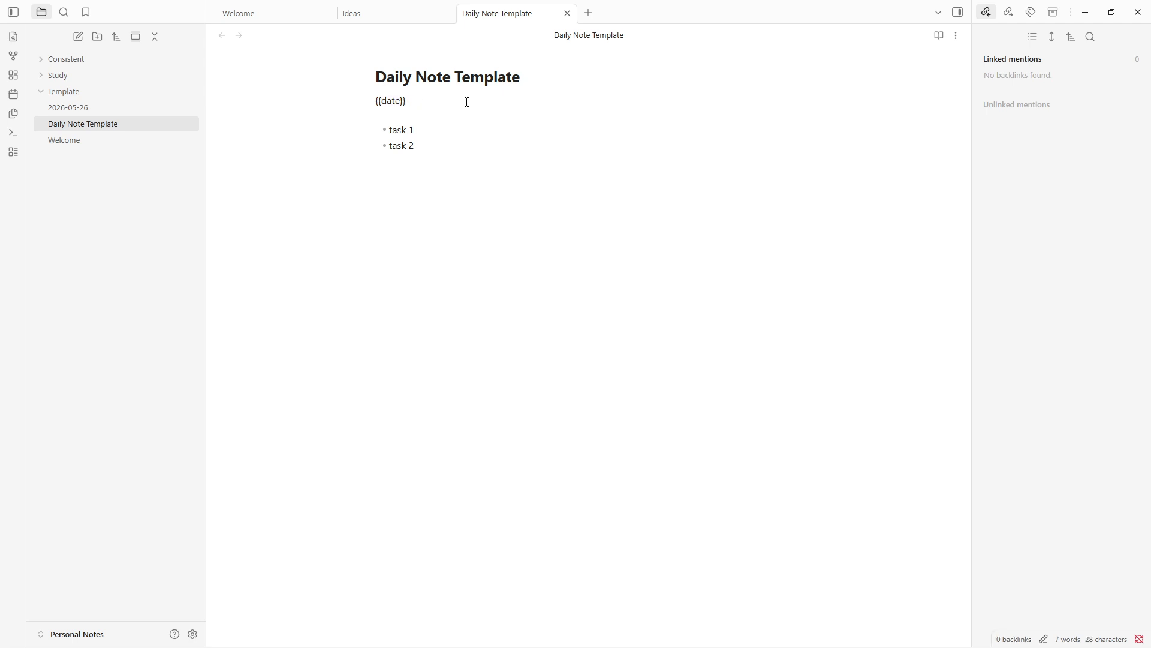
key(Return)
text({{)
key(BackSpace)
key(BackSpace)
key(BackSpace)
key(BackSpace)
key(BackSpace)
key(BackSpace)
key(BackSpace)
key(BackSpace)
key(BackSpace)
key(BackSpace)
key(BackSpace)
Try a {{Date}} placeholder in the empty line under the template's title and clear it again
text({{dat)
key(BackSpace)
key(BackSpace)
key(BackSpace)
text(Date)
key(Return)
key(BackSpace)
key(BackSpace)
key(BackSpace)
key(BackSpace)
key(BackSpace)
key(BackSpace)
key(BackSpace)
key(BackSpace)
key(BackSpace)
click(477, 146)
click(398, 102)
click(446, 148)
Try to insert a template below the Ideas link in the Welcome note
click(84, 142)
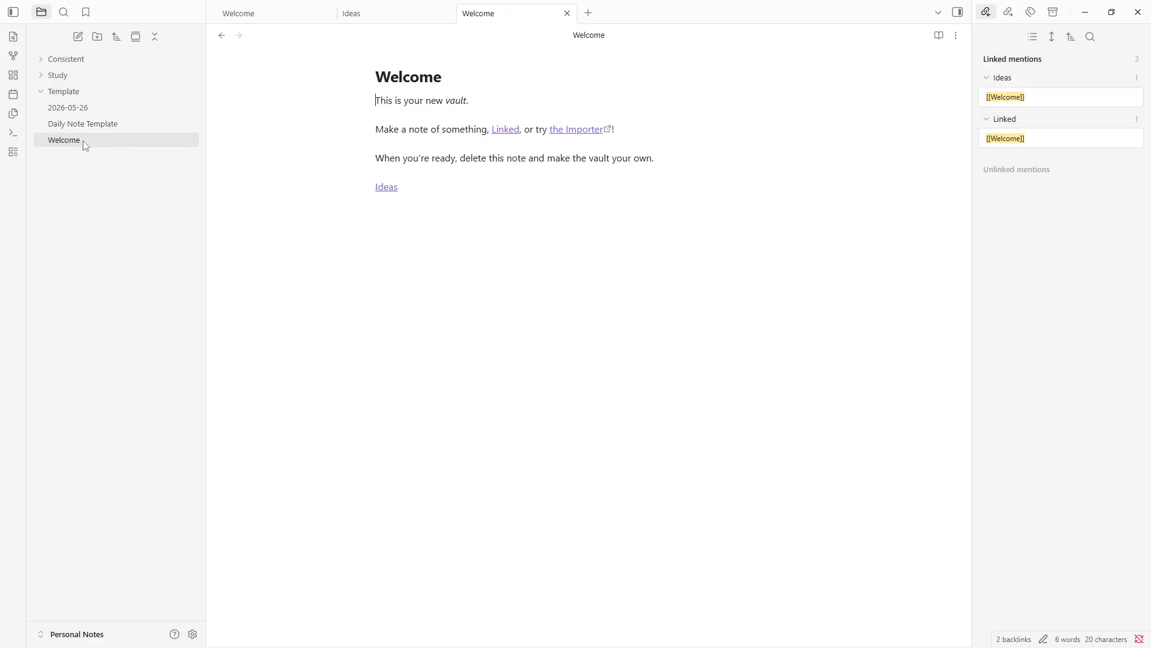
click(466, 208)
click(14, 114)
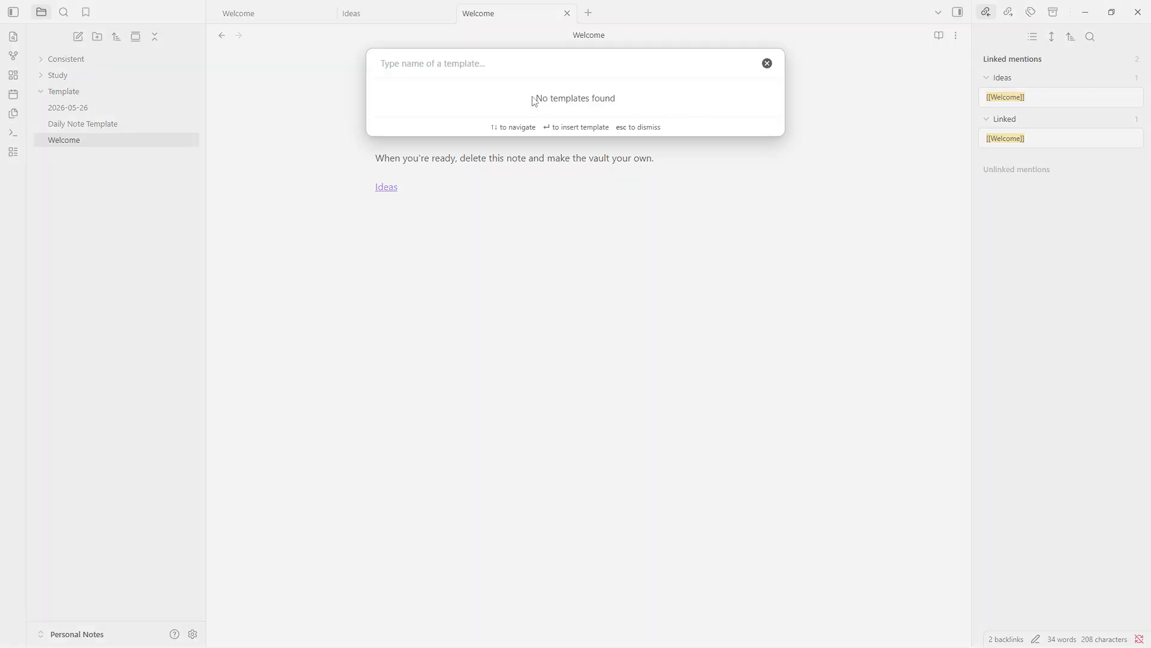
click(250, 69)
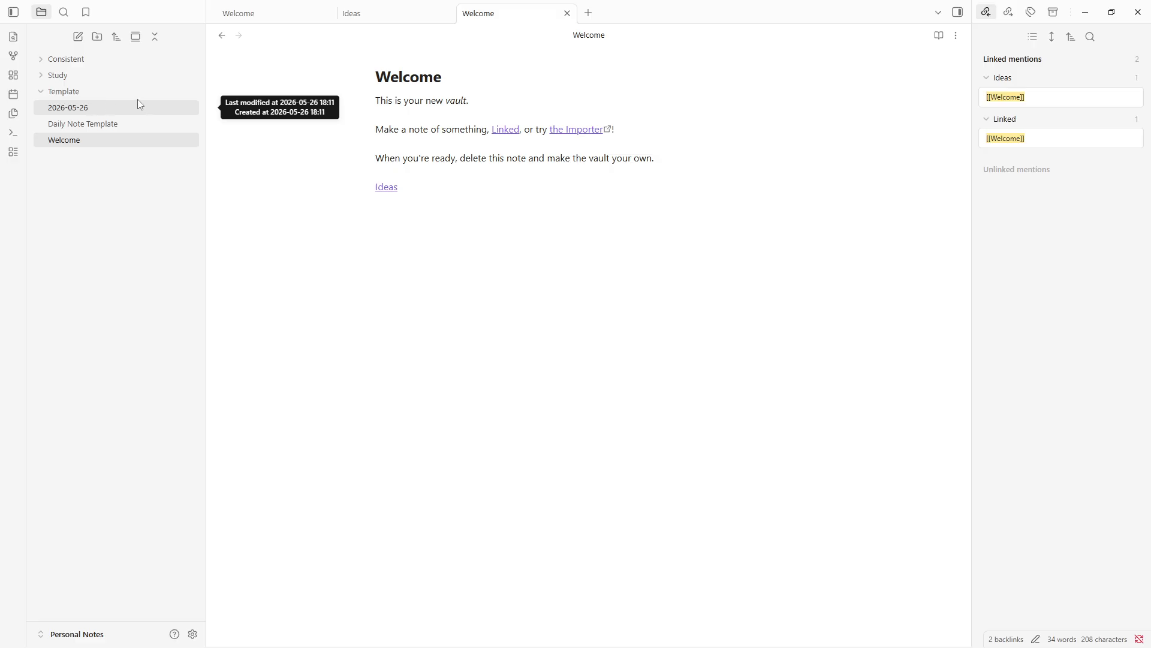
Move the Daily Note Template note into the Template folder
click(112, 124)
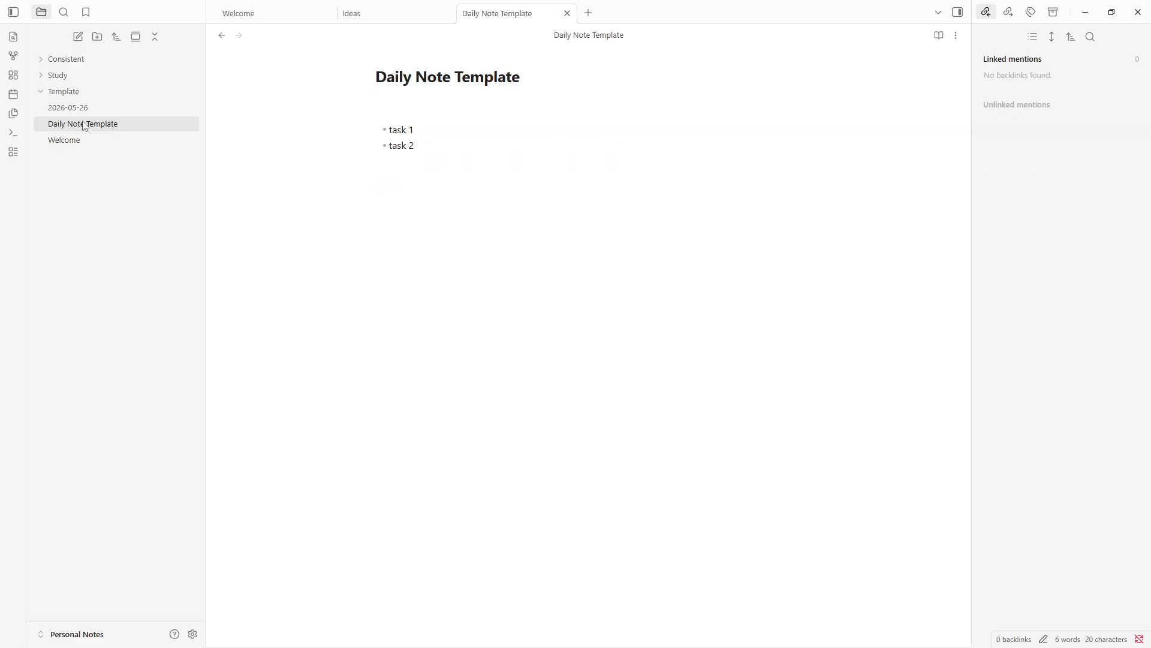
drag(84, 126, 78, 95)
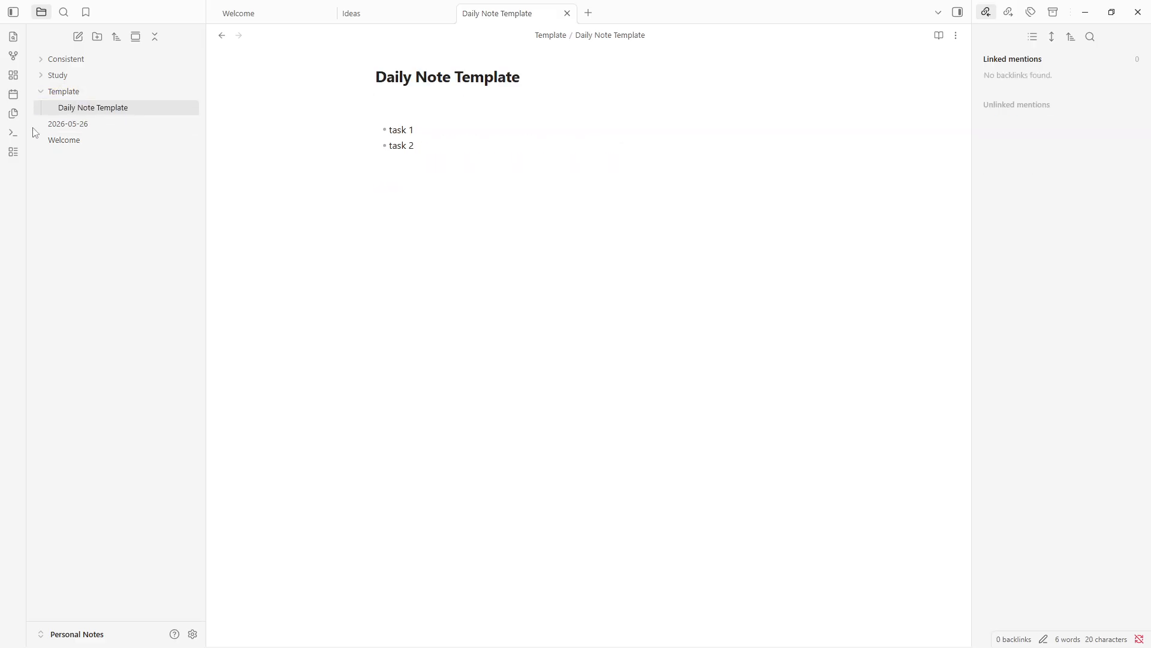
Insert the Daily Note Template below the Ideas link in the Welcome note
click(51, 142)
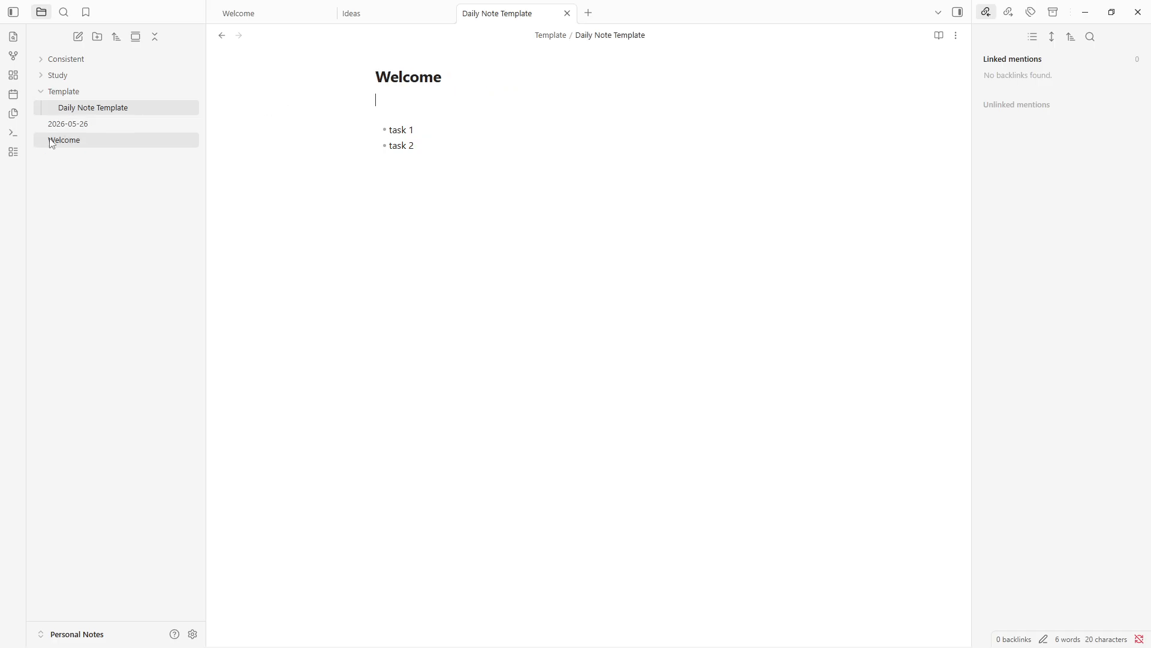
click(426, 185)
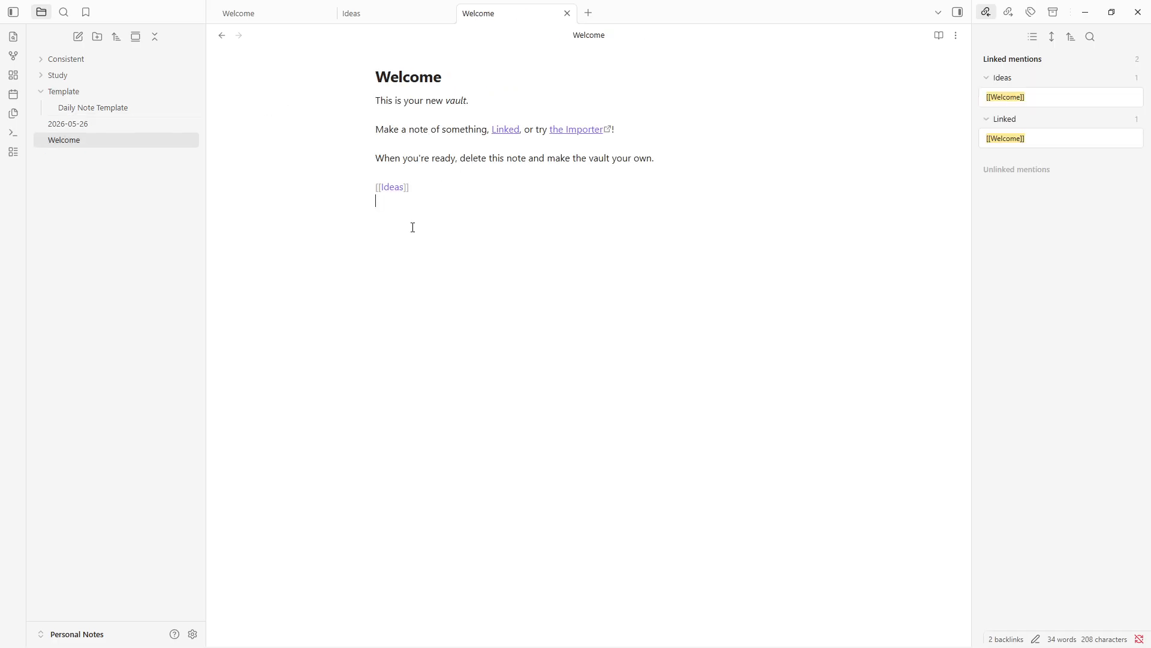
click(13, 114)
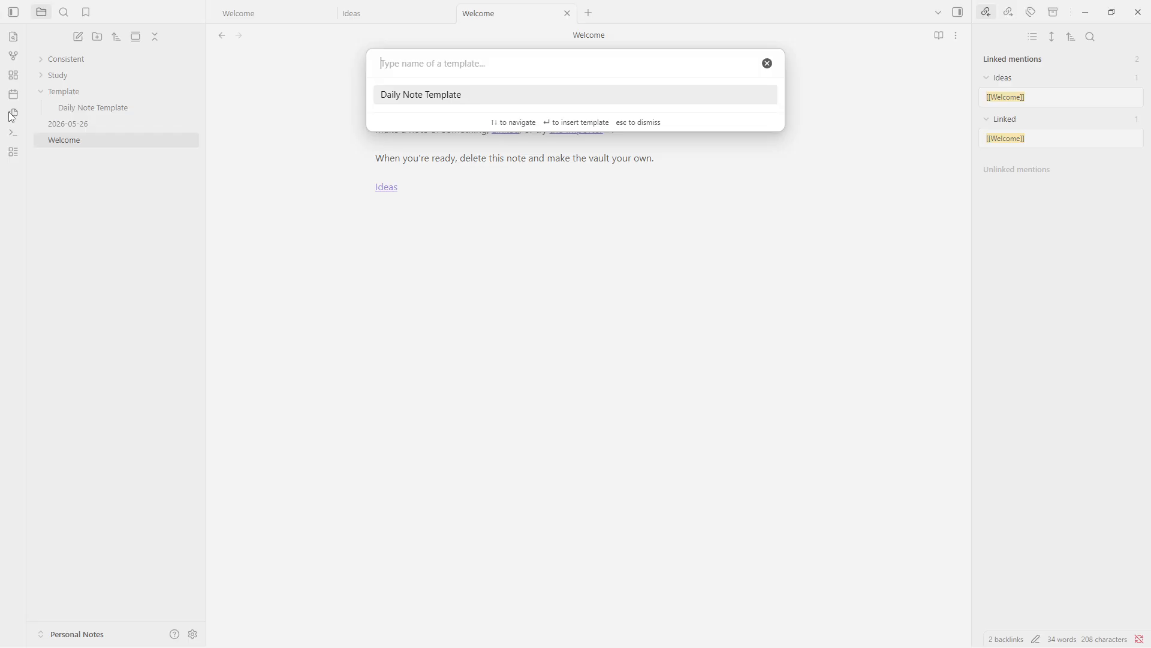
click(435, 96)
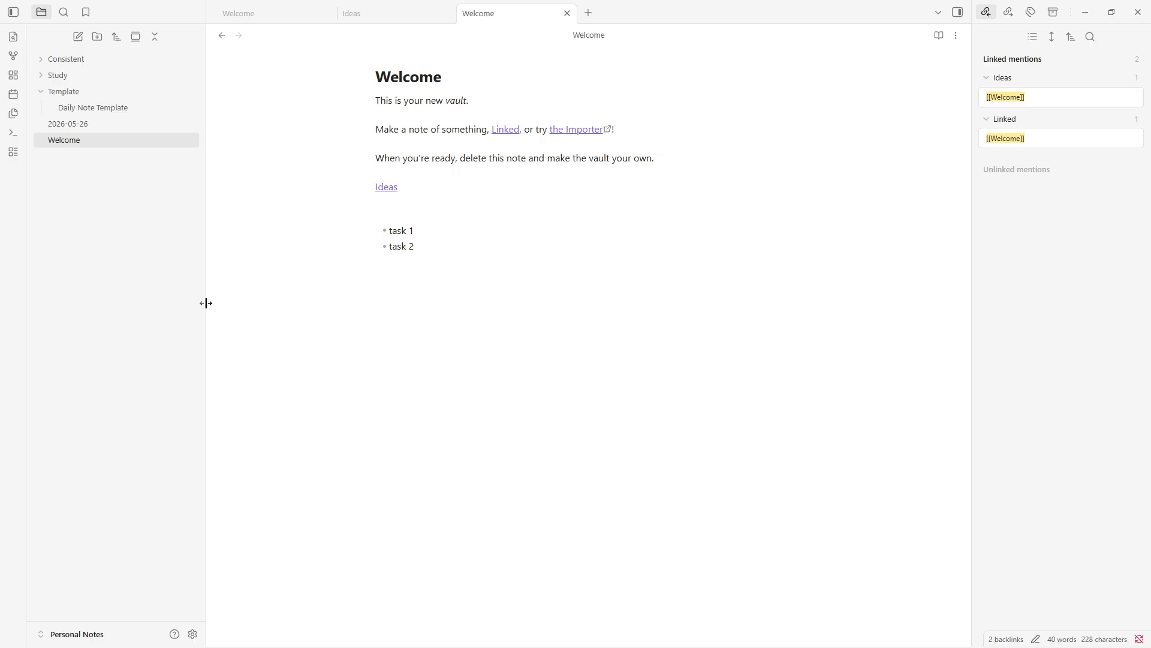
Compare the inserted content in the Welcome note with the Daily Note Template
click(457, 246)
click(121, 108)
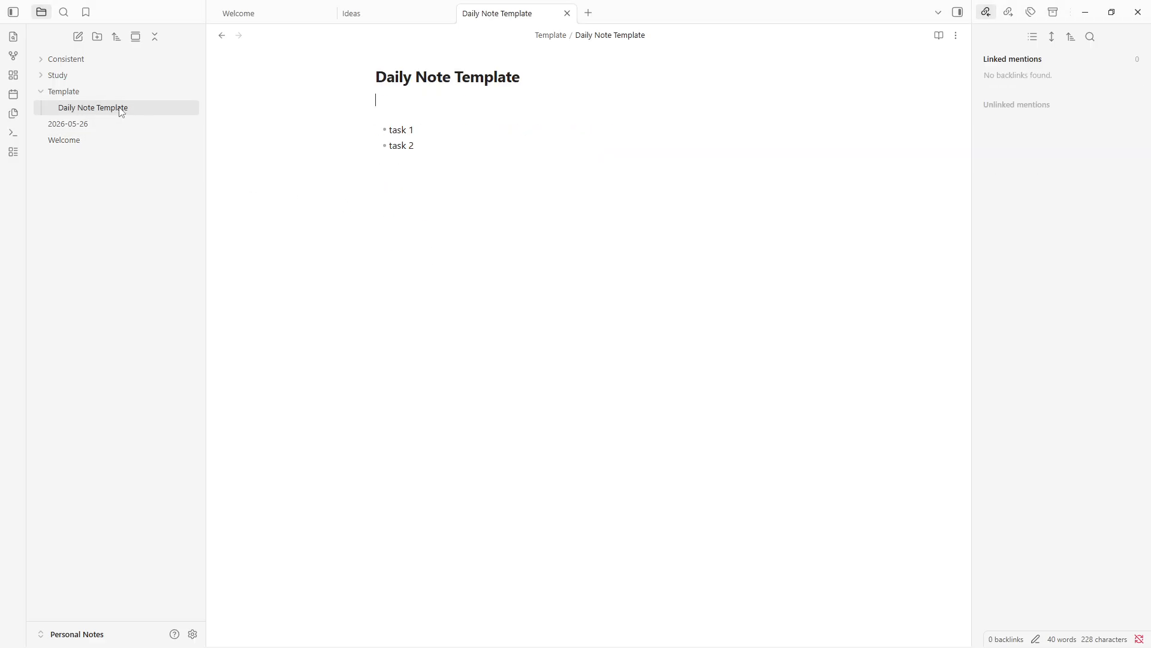
click(142, 138)
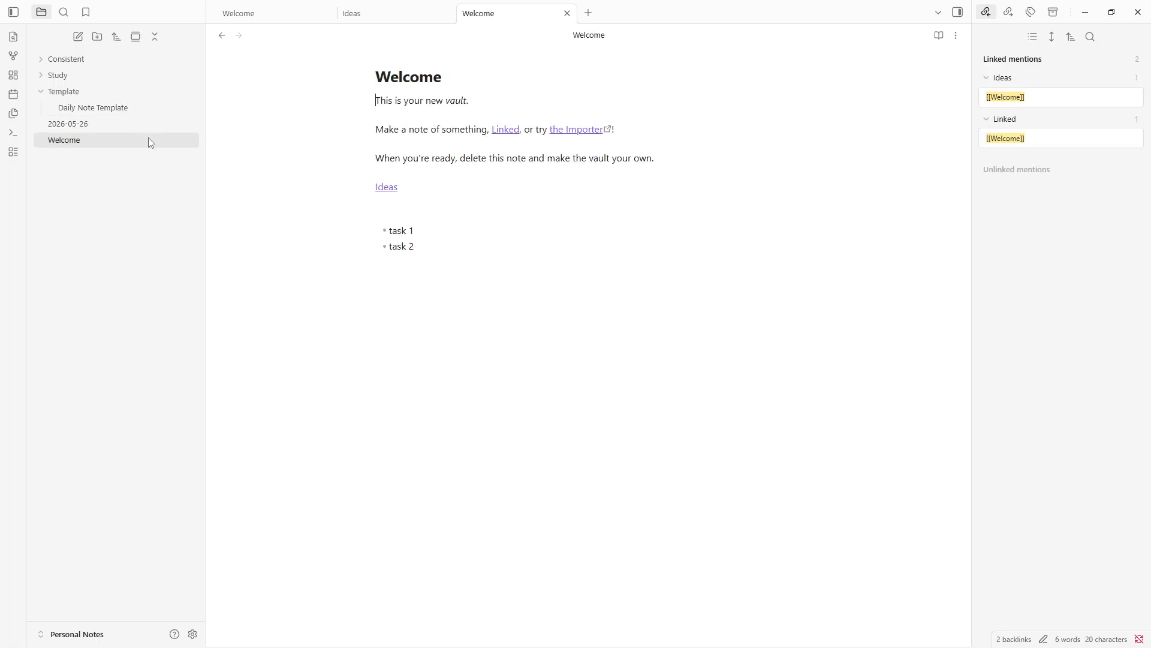
click(434, 250)
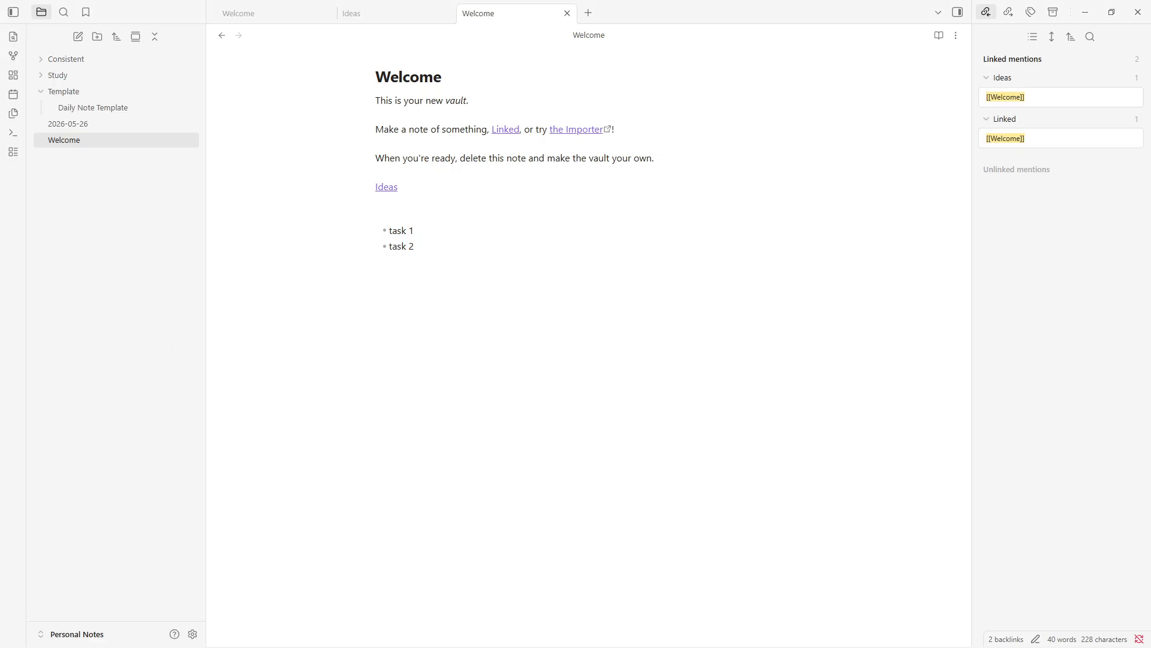